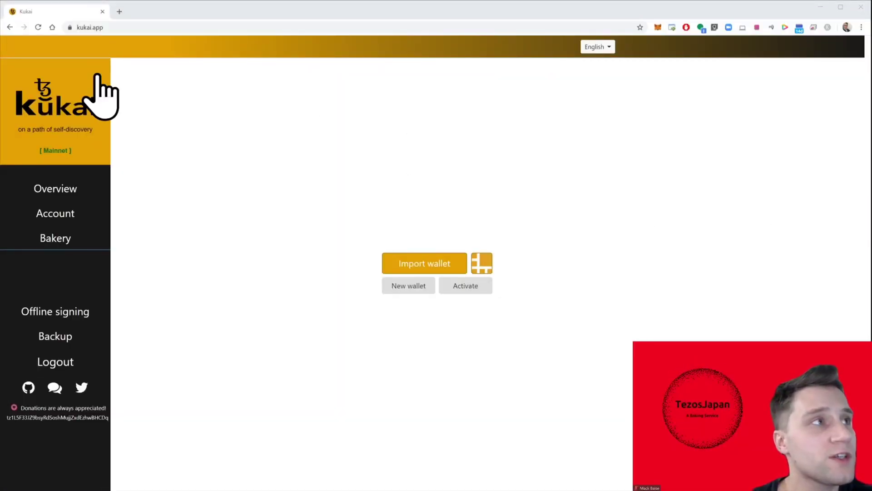
# Reload the Kukai site at kukai.app.
pyautogui.click(100, 28)
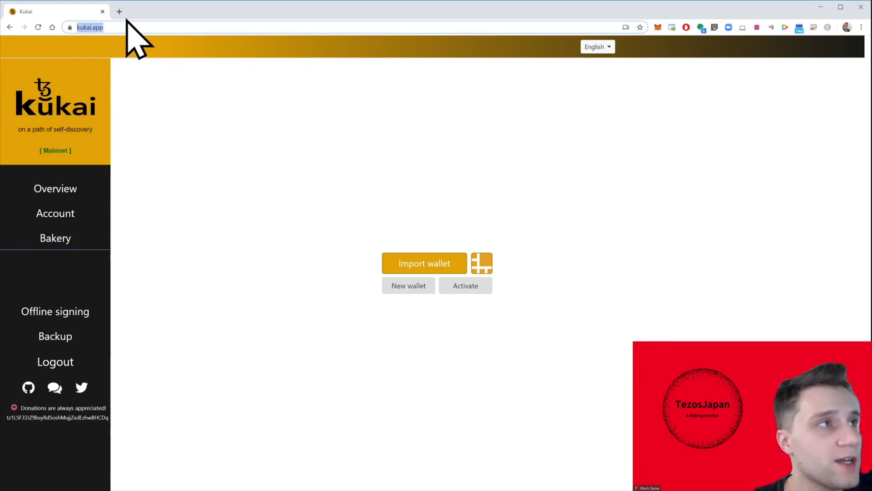
pyautogui.write('kukai.app')
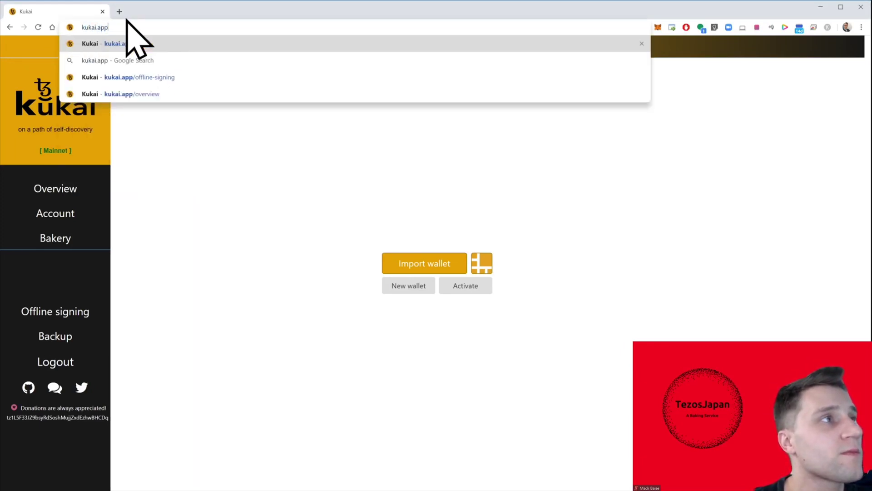
pyautogui.press('Return')
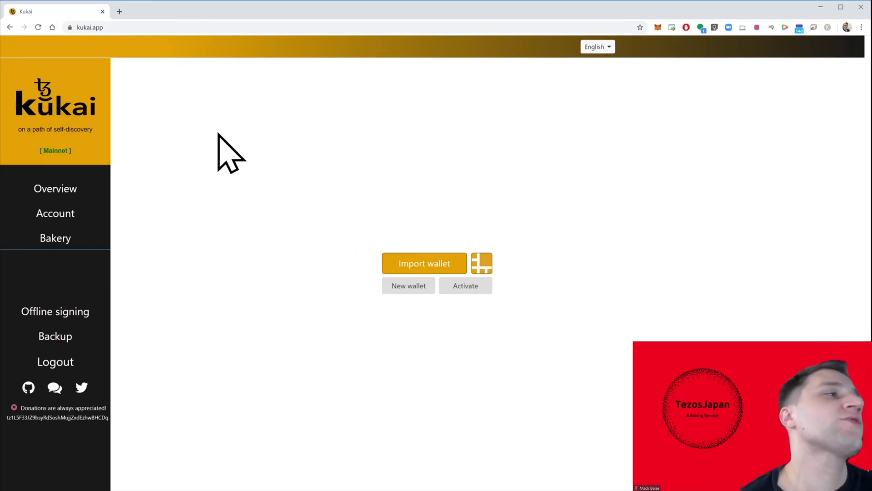
# Browse Overview, Account, Bakery, Offline signing and Backup, log out, then return to Overview.
pyautogui.click(48, 195)
pyautogui.click(48, 214)
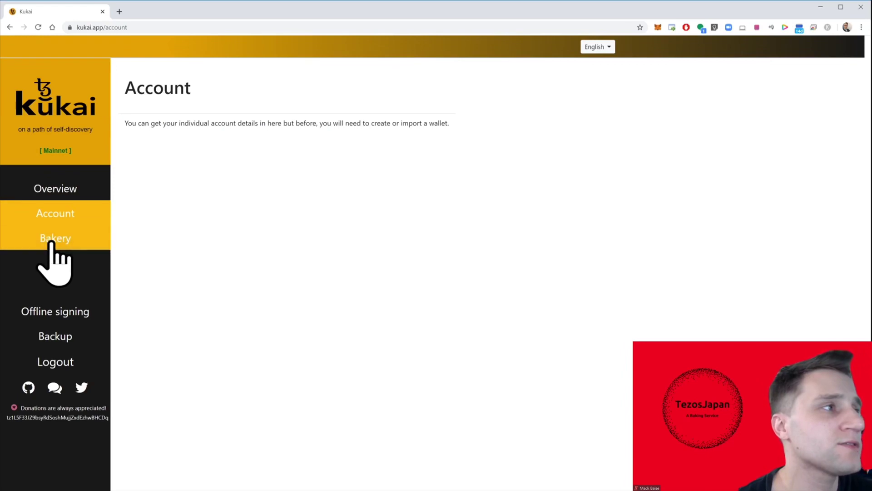
pyautogui.click(49, 248)
pyautogui.click(75, 313)
pyautogui.click(76, 338)
pyautogui.click(66, 364)
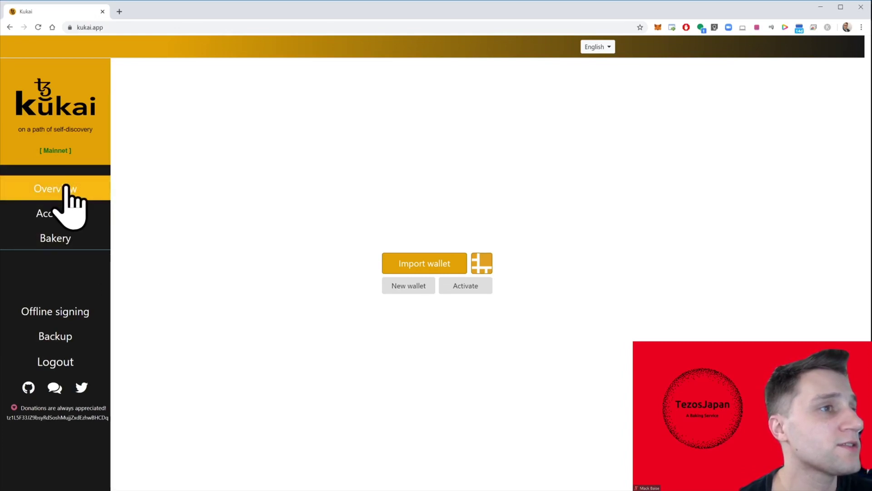
pyautogui.click(66, 187)
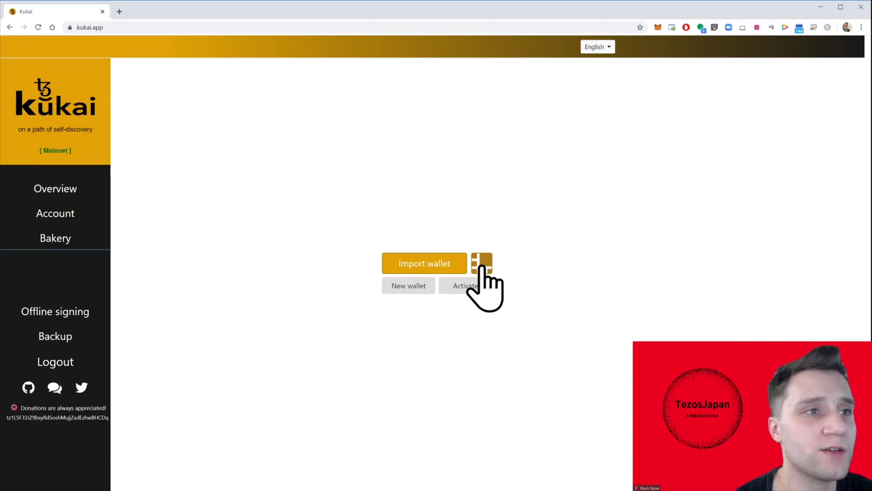
# Start a new wallet and copy its generated seed words to store elsewhere.
pyautogui.click(403, 291)
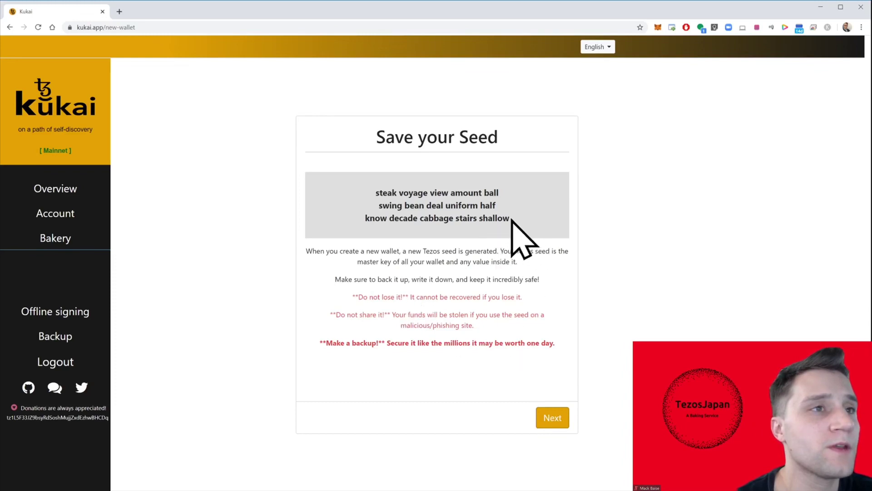
pyautogui.moveTo(509, 220); pyautogui.dragTo(379, 195)
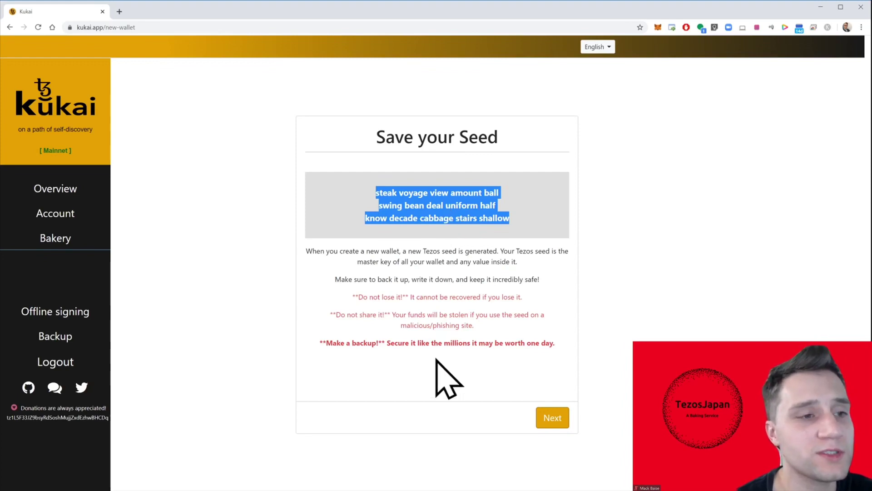
pyautogui.hotkey('alt', 'Tab')
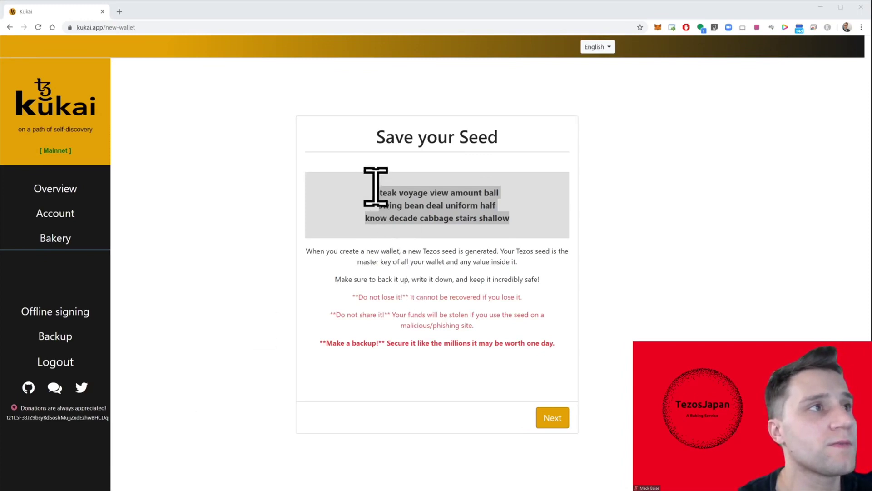
pyautogui.hotkey('alt', 'Tab')
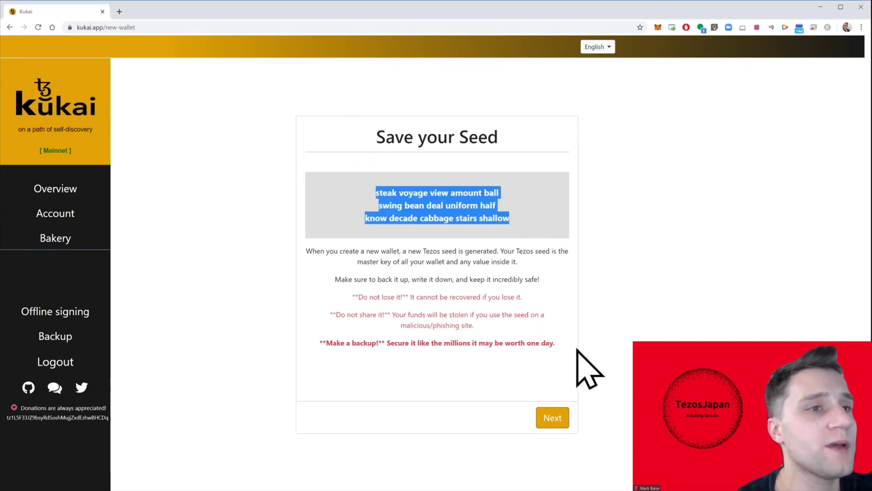
# Paste the saved seed words into the verification box and submit them.
pyautogui.click(552, 416)
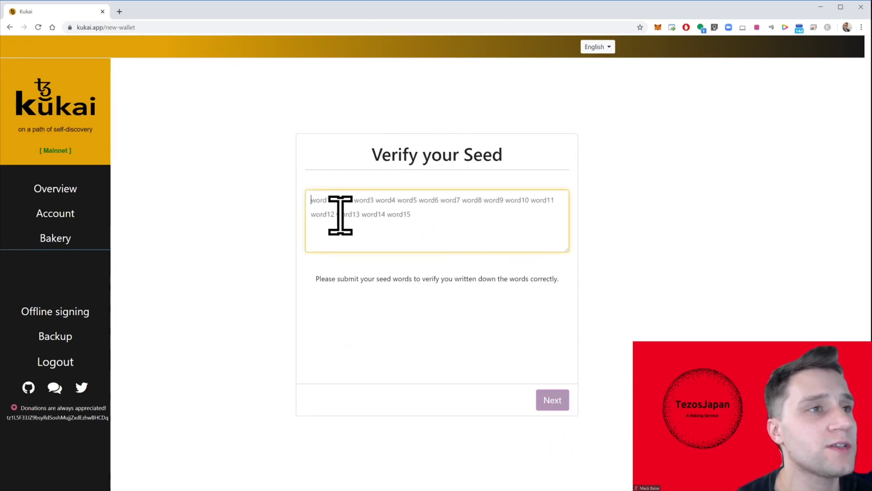
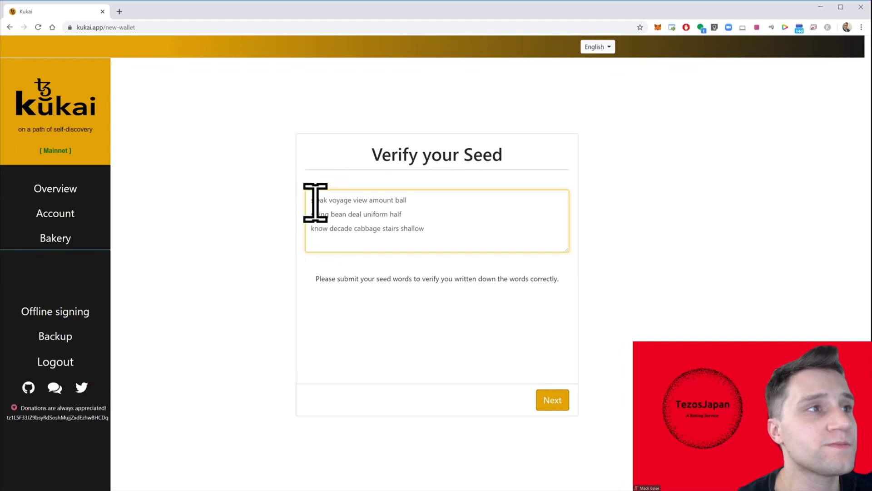
pyautogui.moveTo(317, 200); pyautogui.dragTo(444, 238)
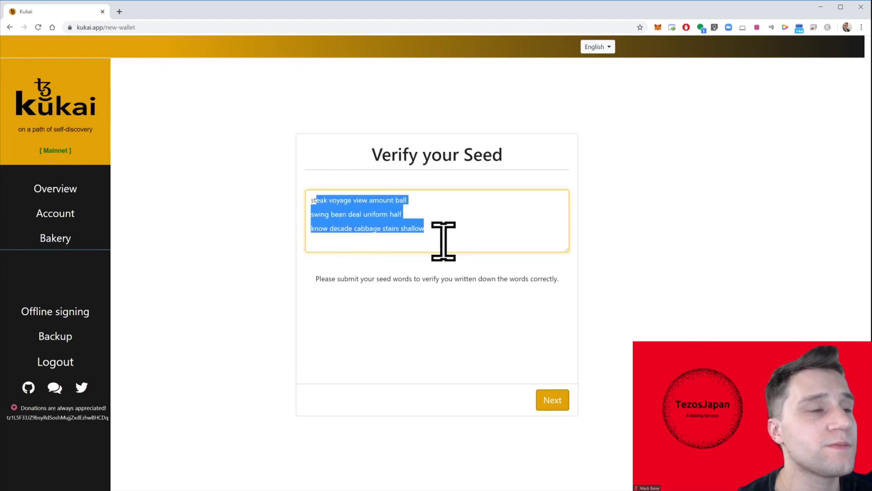
pyautogui.click(556, 405)
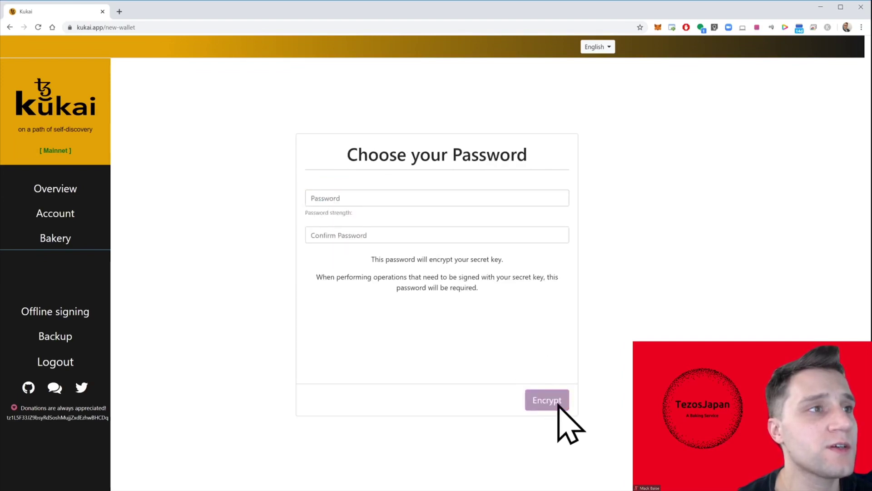
# Enter a strong wallet password in both Password and Confirm Password fields.
pyautogui.click(336, 200)
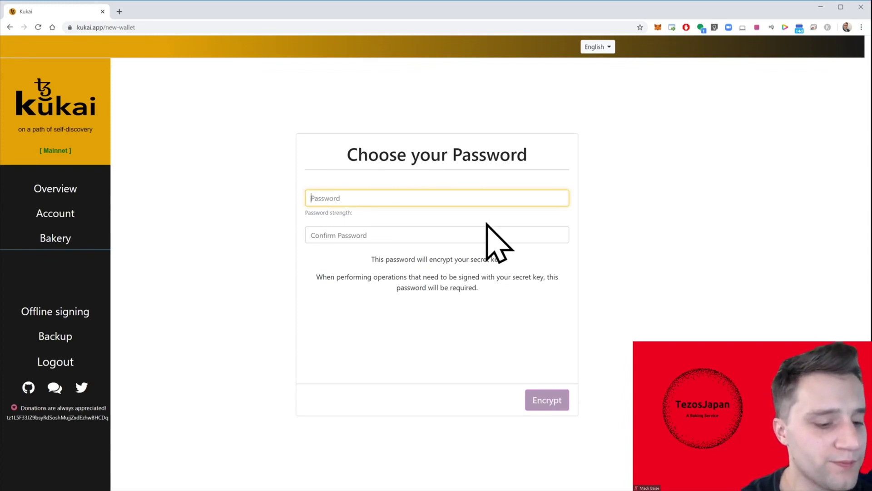
pyautogui.write('a')
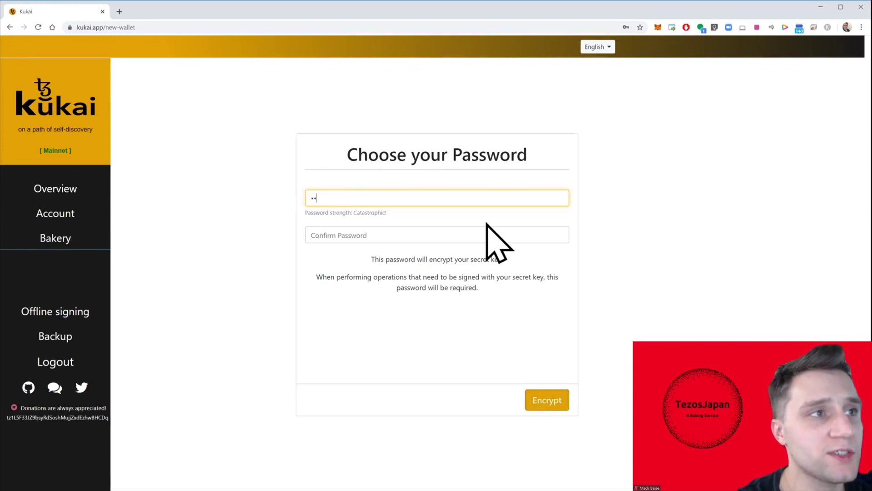
pyautogui.press('BackSpace')
pyautogui.press('BackSpace')
pyautogui.press('BackSpace')
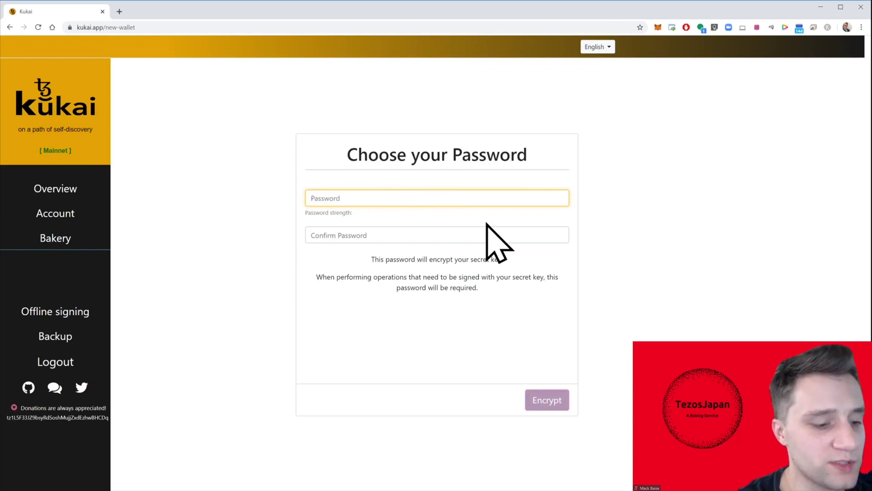
pyautogui.write('aaaaa')
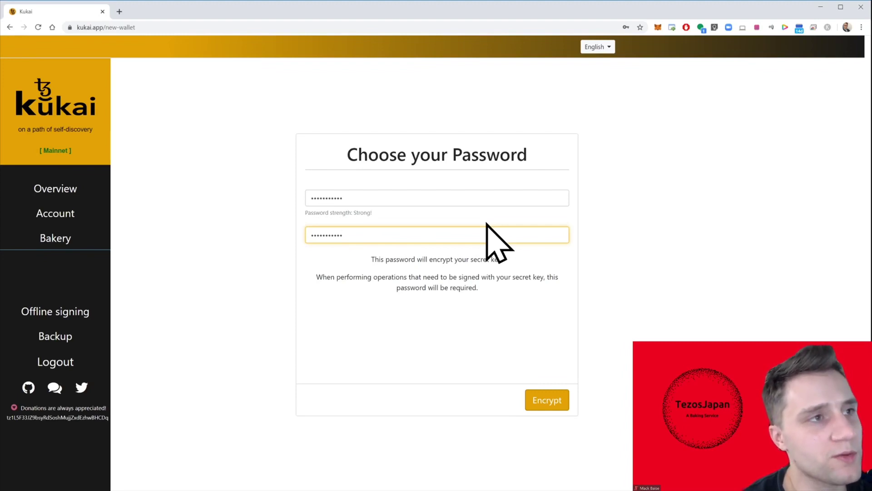
# Encrypt the wallet, select its public key hash, and download the wallet.tez keystore.
pyautogui.click(563, 402)
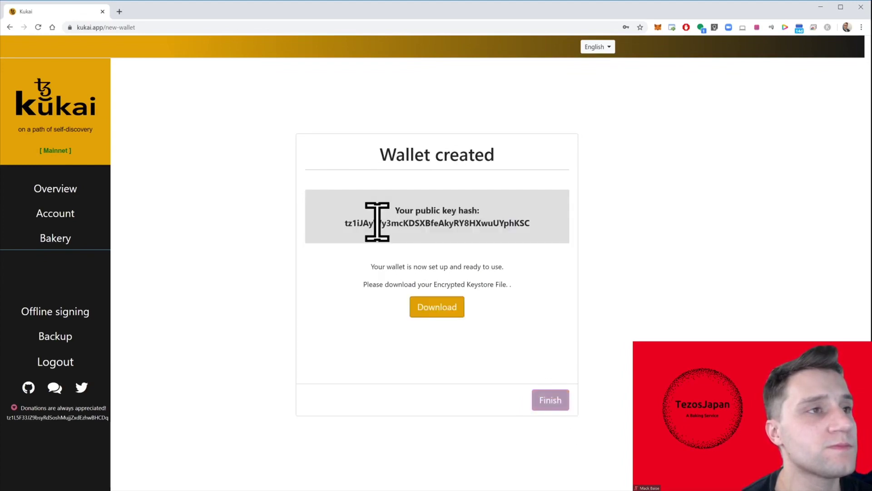
pyautogui.doubleClick(412, 225)
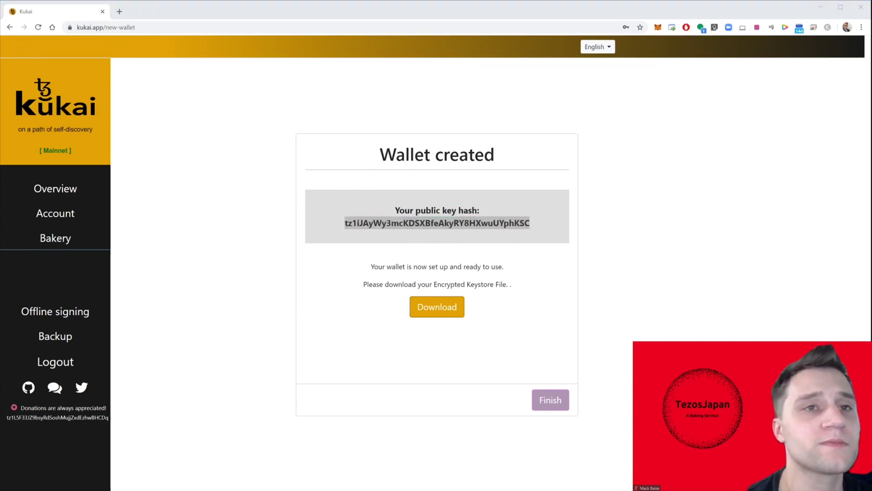
pyautogui.click(440, 352)
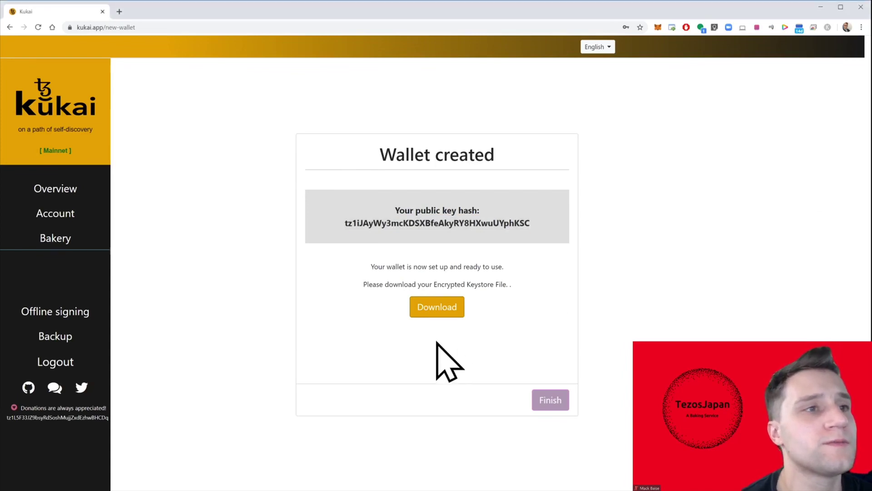
pyautogui.click(448, 304)
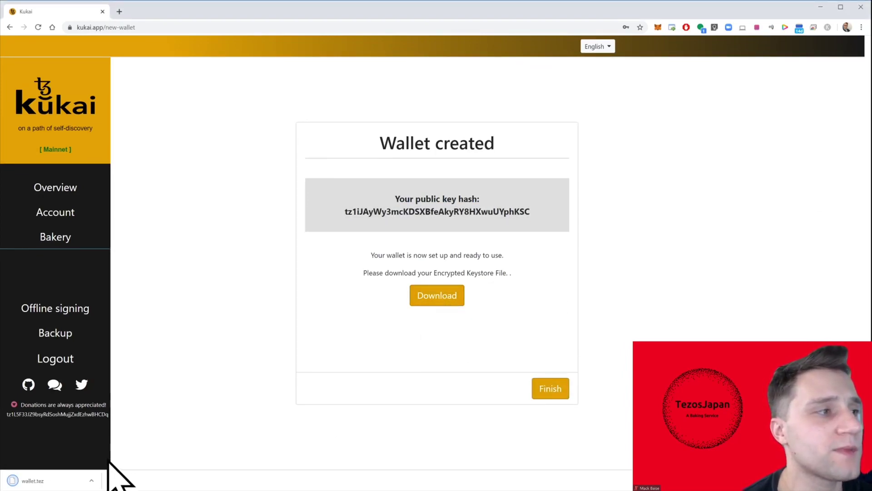
pyautogui.click(68, 482)
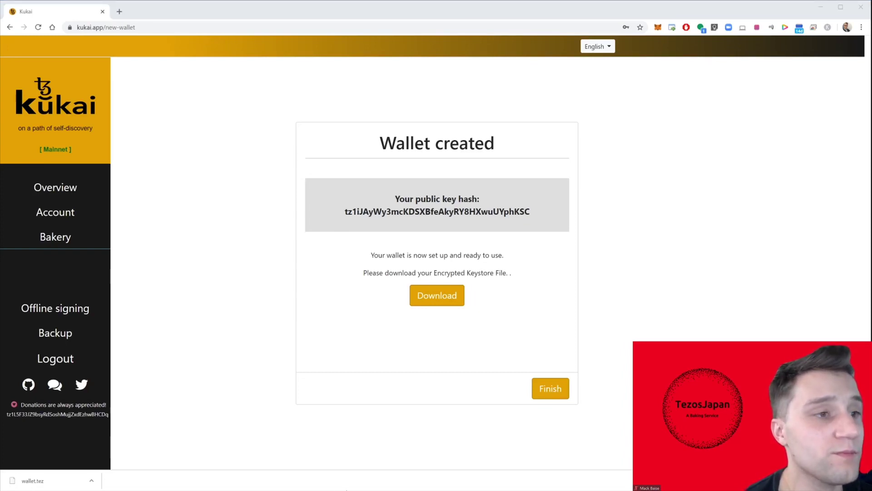
pyautogui.click(229, 414)
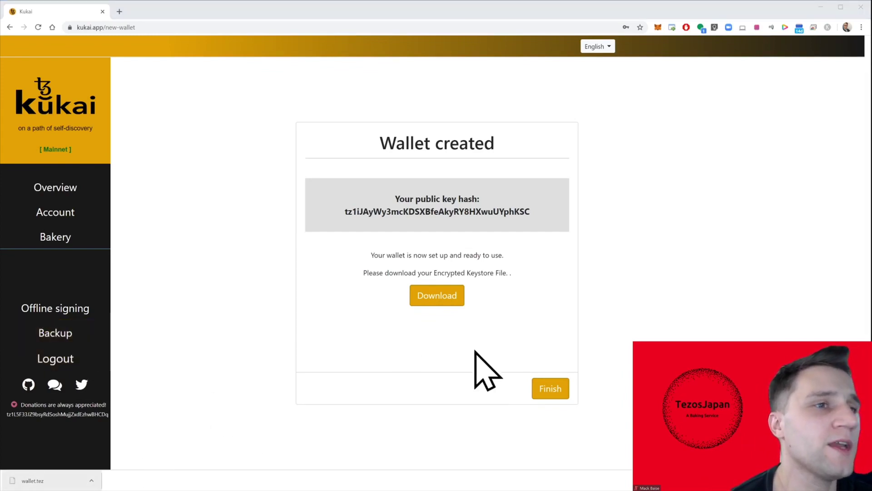
# Finish setup to reach the 2,860.63 tez overview and open the Send tez form.
pyautogui.click(548, 388)
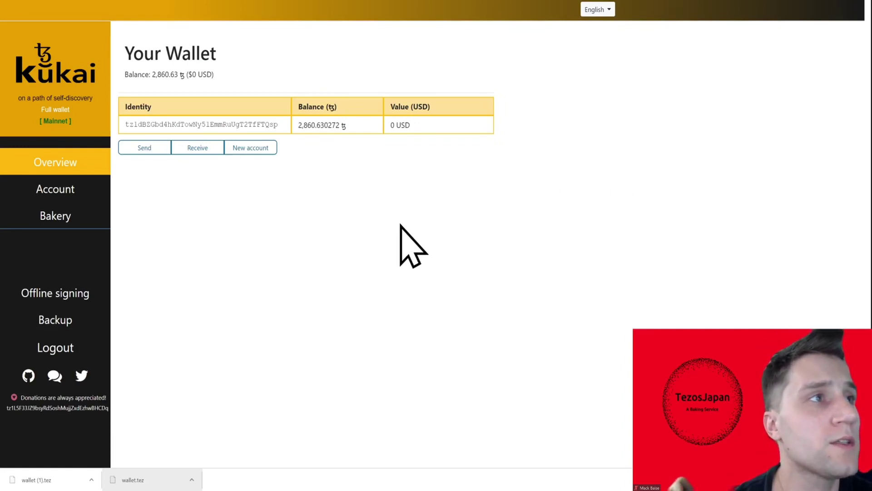
pyautogui.click(145, 148)
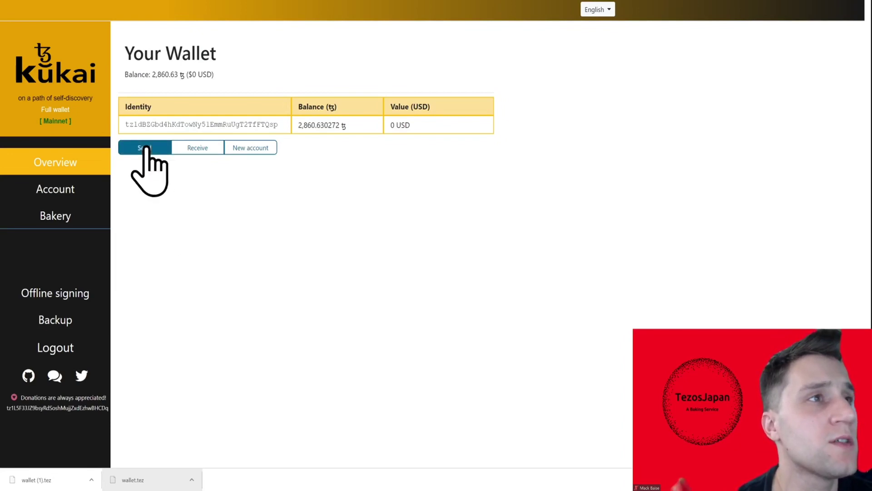
pyautogui.click(145, 149)
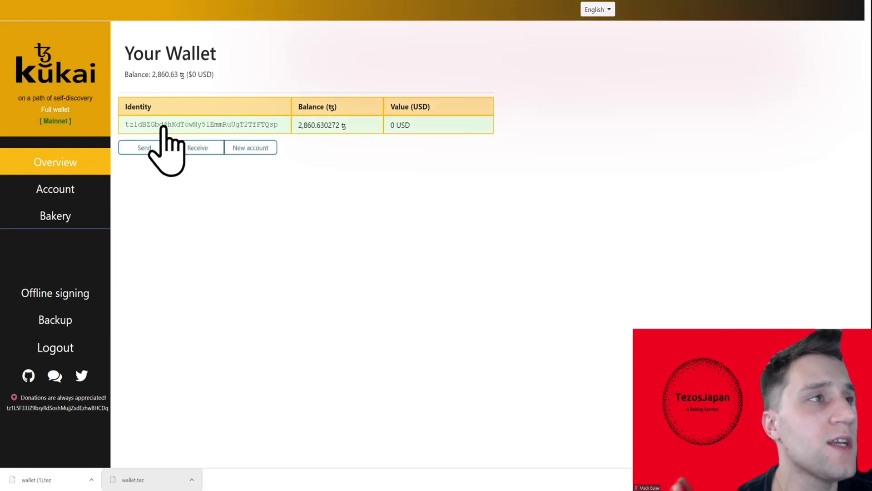
pyautogui.click(145, 149)
# Send 0.5 tez to the new wallet's pasted address, authorising with the wallet password.
pyautogui.click(345, 119)
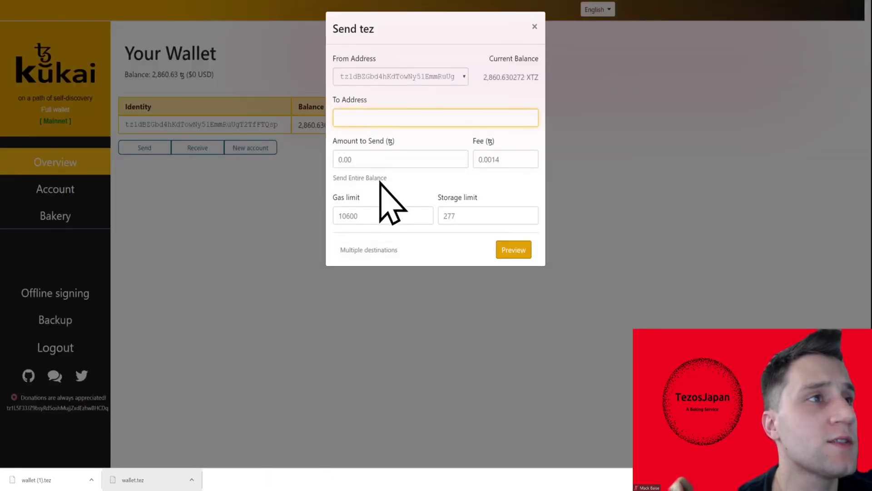
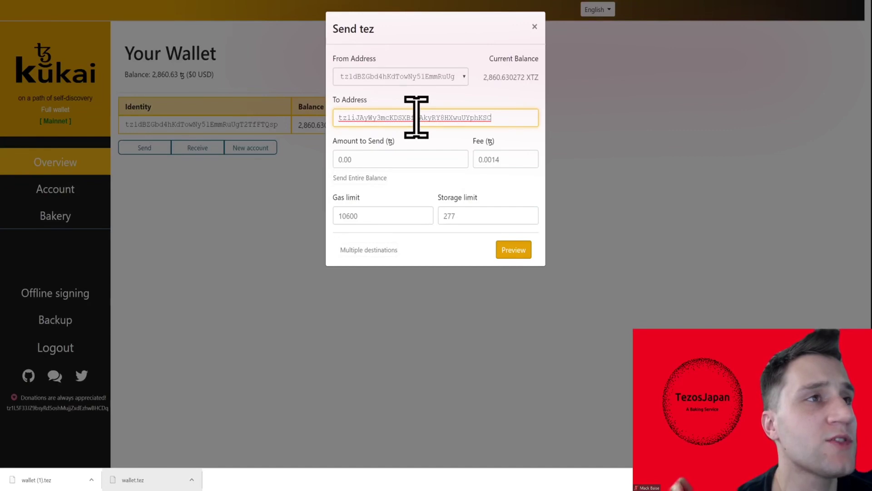
pyautogui.click(386, 164)
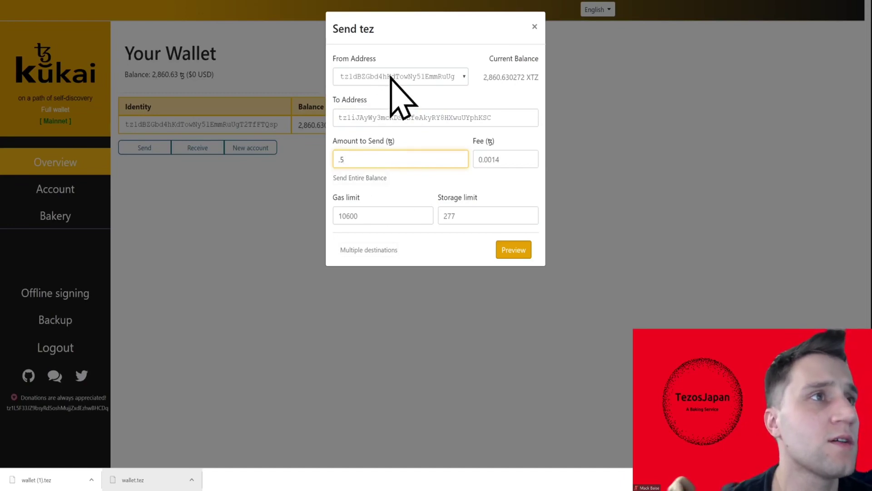
pyautogui.click(507, 250)
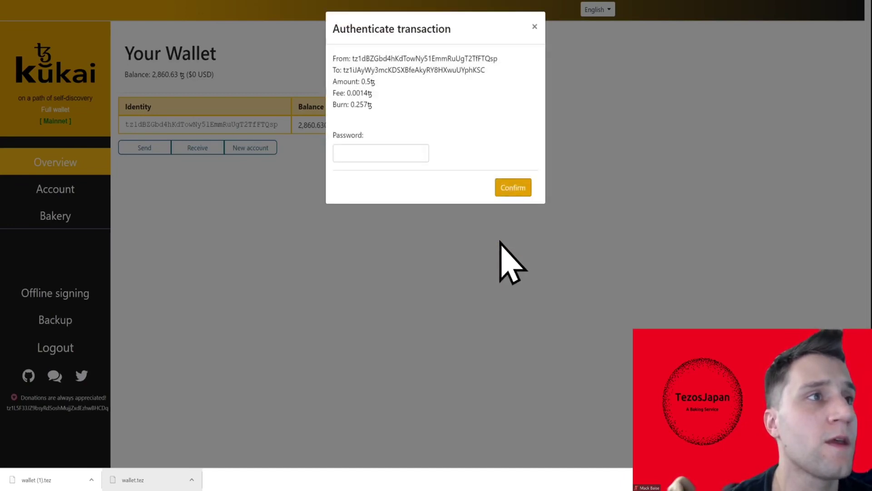
pyautogui.click(385, 152)
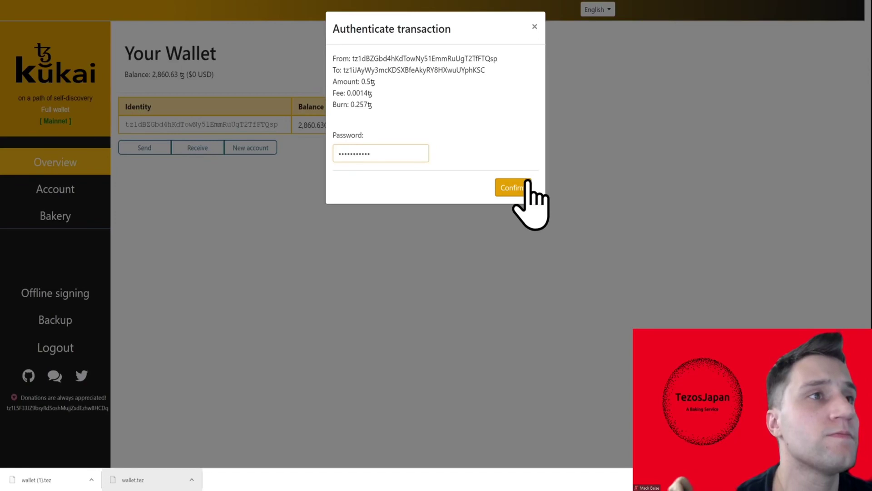
pyautogui.click(527, 184)
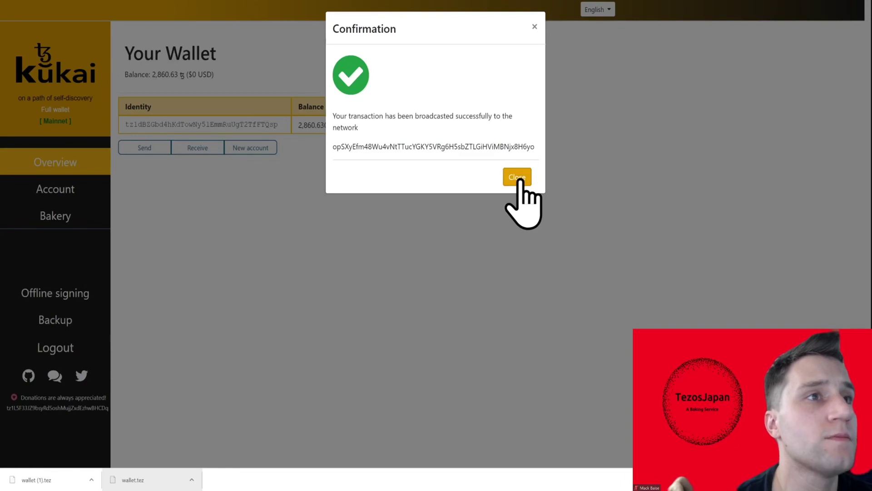
pyautogui.click(518, 177)
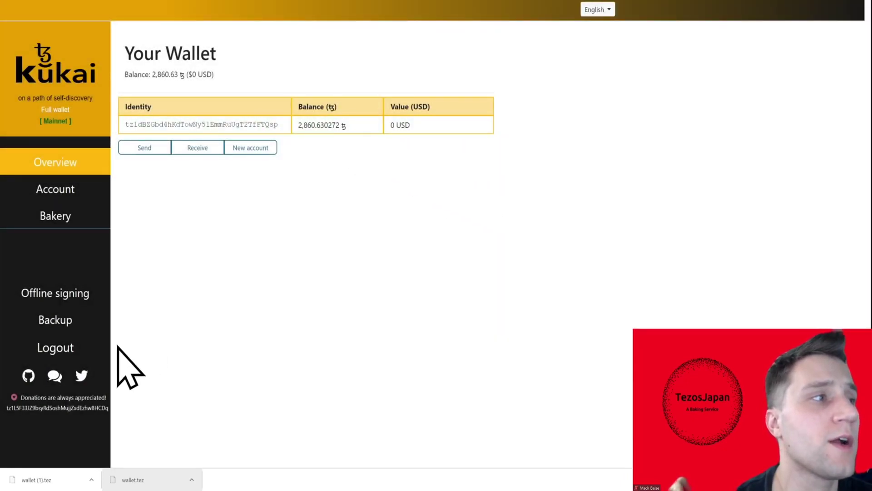
# Log out, choose wallet.tez on the import page, and enter its password.
pyautogui.click(67, 349)
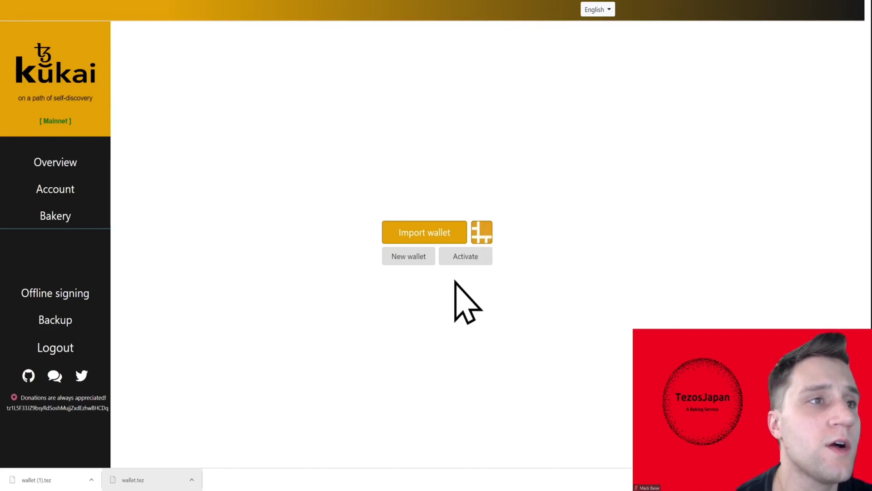
pyautogui.click(429, 237)
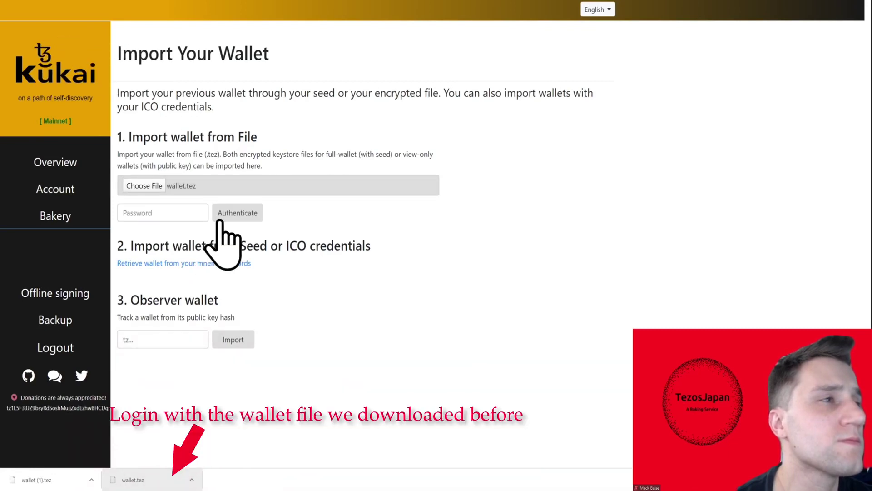
pyautogui.click(165, 214)
pyautogui.write('•')
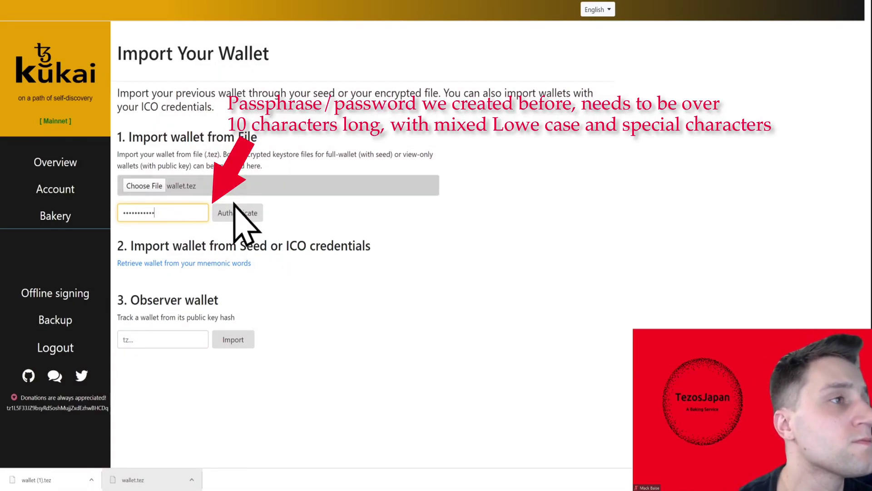
# Unlock the imported wallet.tez and close the Send form without sending.
pyautogui.click(235, 214)
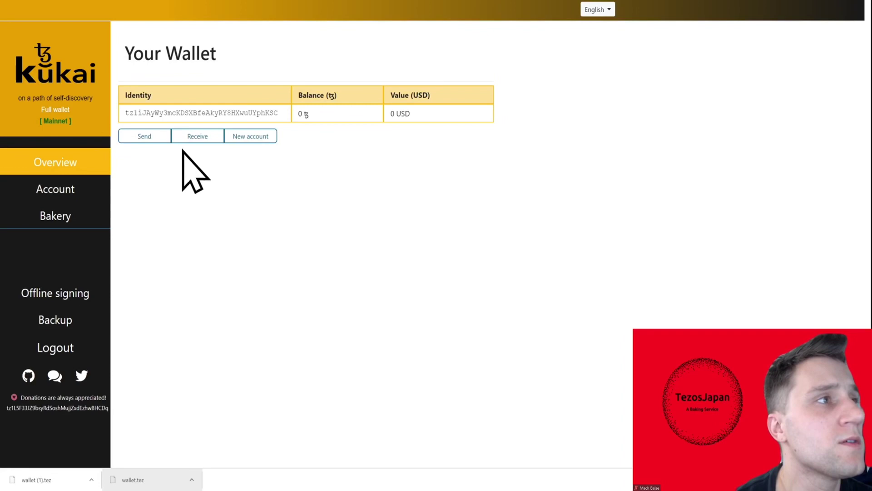
pyautogui.click(153, 137)
pyautogui.click(534, 26)
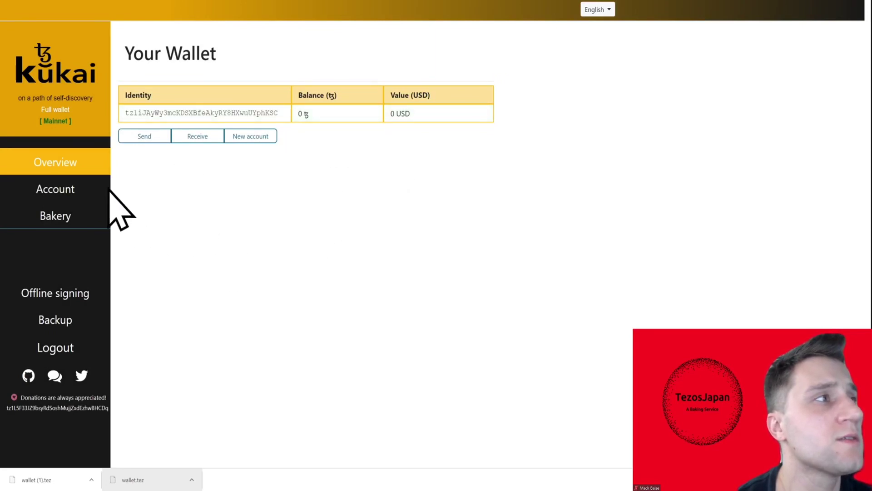
# Switch between Account and Overview until the 0.5 tez balance appears.
pyautogui.click(63, 190)
pyautogui.click(68, 164)
pyautogui.click(64, 186)
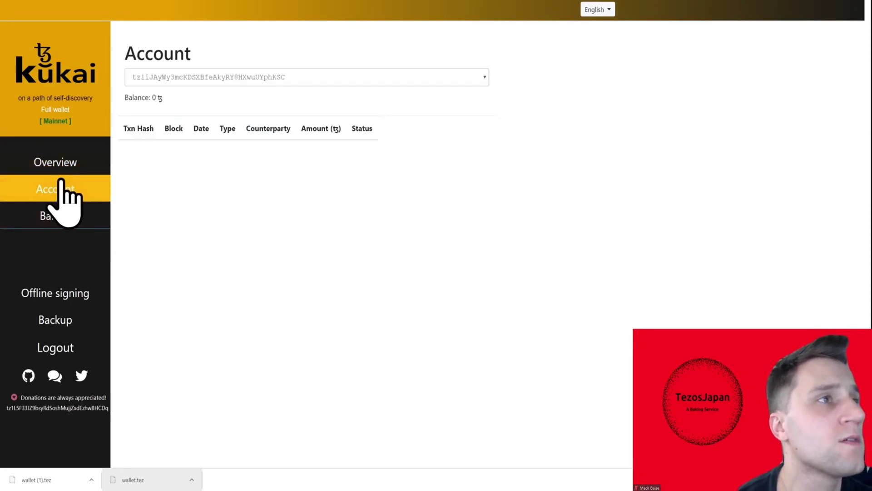
pyautogui.click(62, 170)
pyautogui.click(55, 185)
pyautogui.click(64, 167)
pyautogui.click(63, 181)
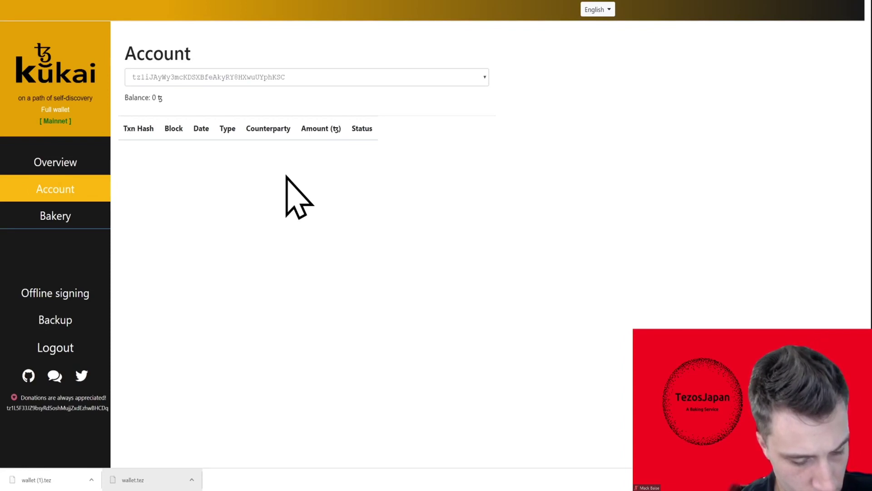
pyautogui.click(49, 162)
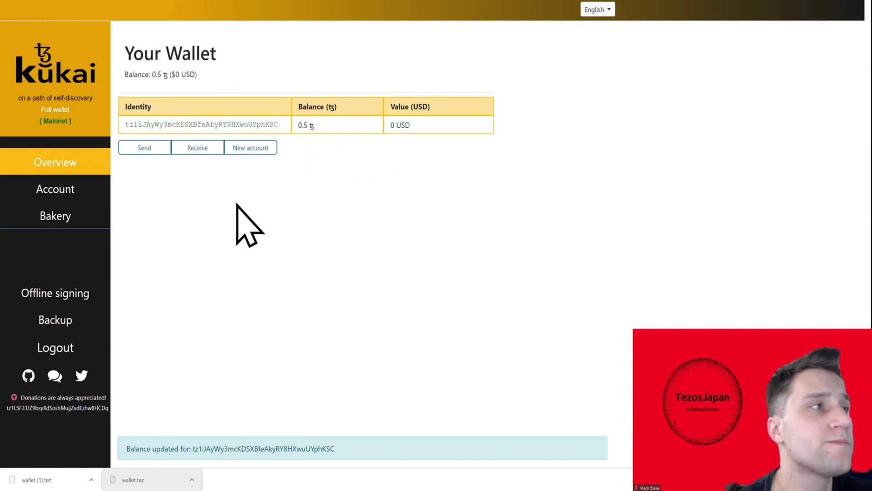
pyautogui.click(68, 193)
# Open Bakery and paste the Tezos Japan baker's address into the delegation form.
pyautogui.click(65, 222)
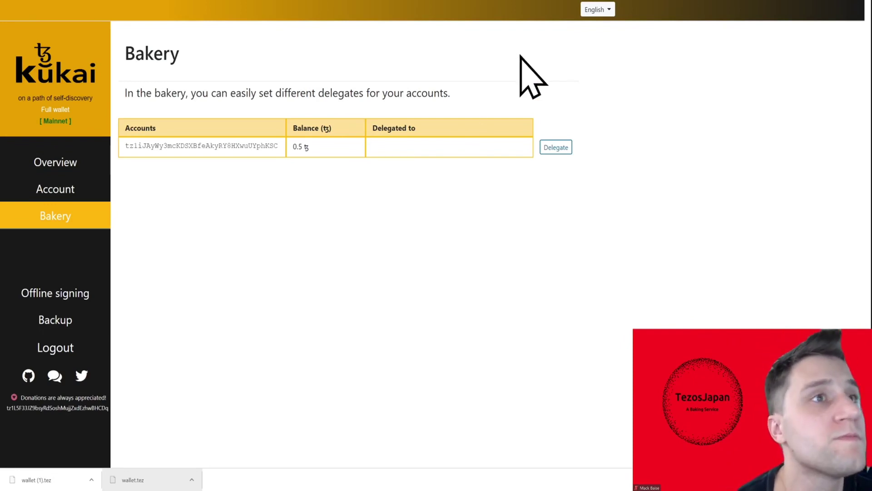
pyautogui.click(555, 147)
pyautogui.click(409, 118)
pyautogui.hotkey('ctrl', 'v')
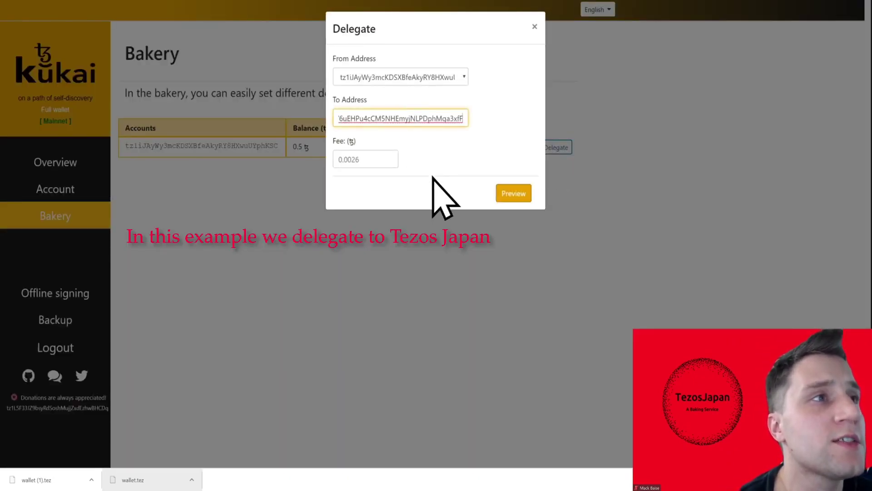
pyautogui.click(321, 161)
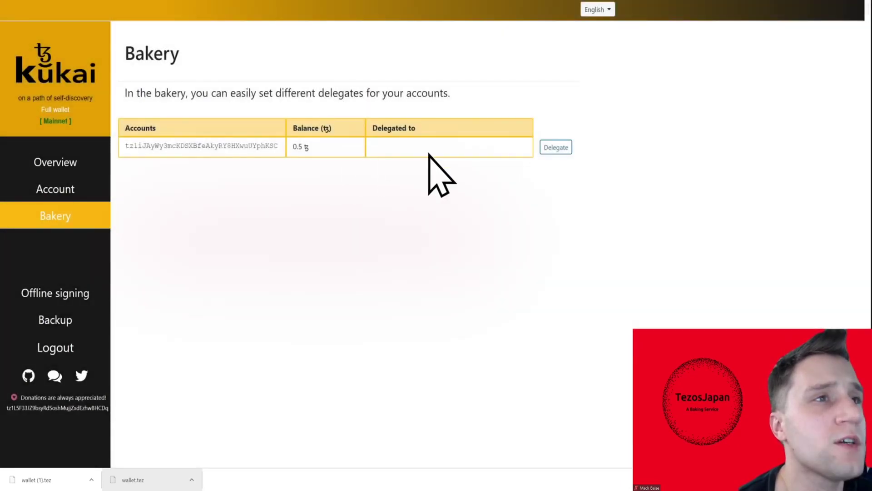
pyautogui.click(552, 146)
pyautogui.click(409, 118)
pyautogui.write('tz1L9Y6uEHPu4cCM5NHEmyjNLPDphMqa3xfF')
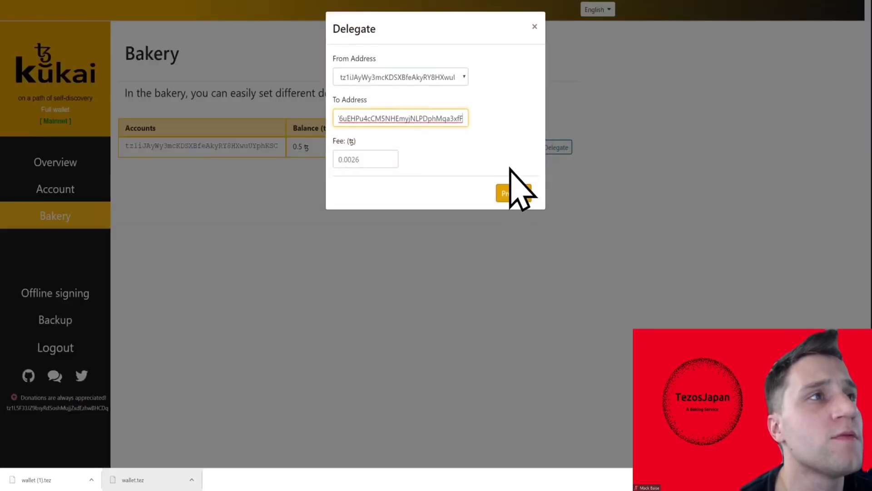
# Preview the delegation, authorise it with the wallet password, confirm, and close the success message.
pyautogui.click(513, 193)
pyautogui.click(373, 118)
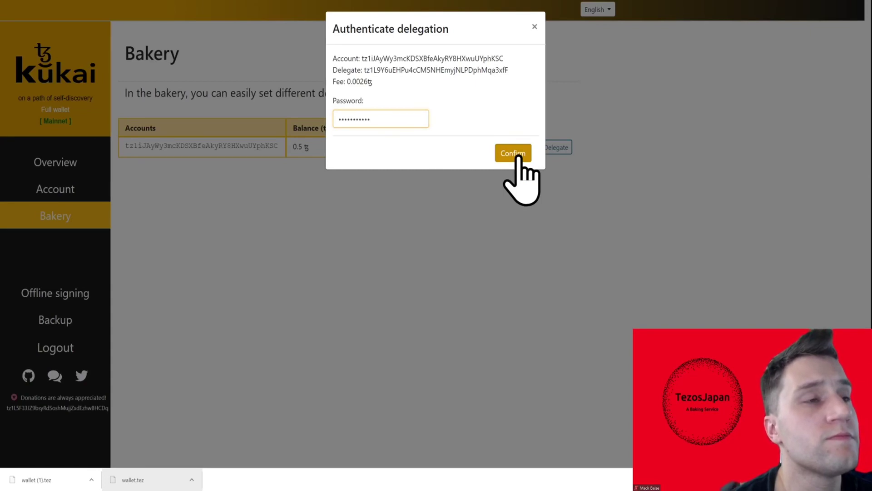
pyautogui.click(514, 153)
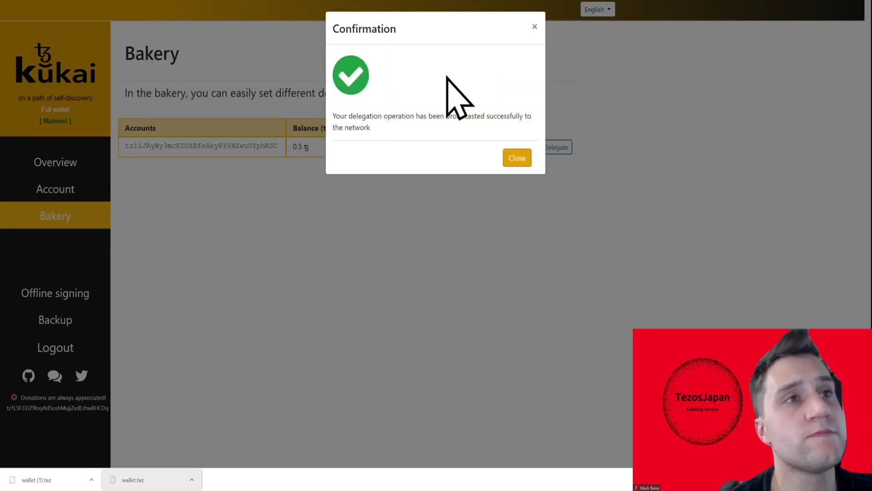
pyautogui.click(517, 157)
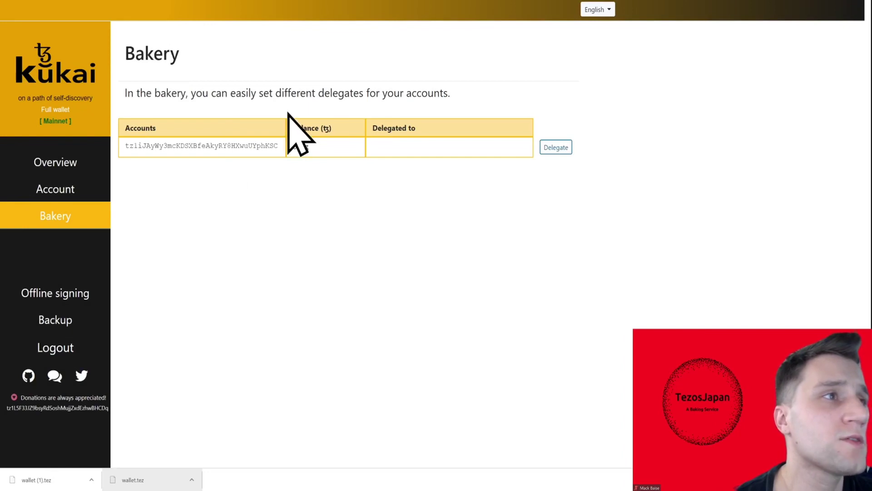
# Keep English as the language, check account history showing 0.497 tez, and return to Bakery.
pyautogui.click(598, 10)
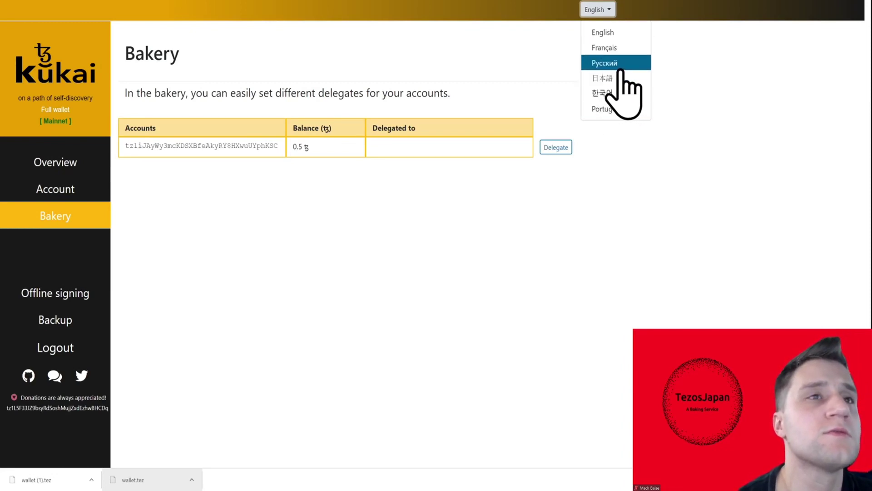
pyautogui.click(499, 214)
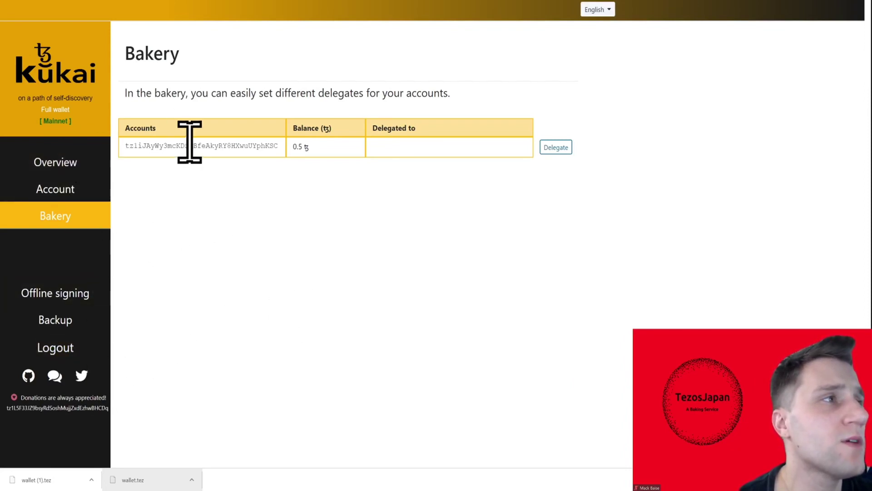
pyautogui.moveTo(179, 146); pyautogui.dragTo(281, 152)
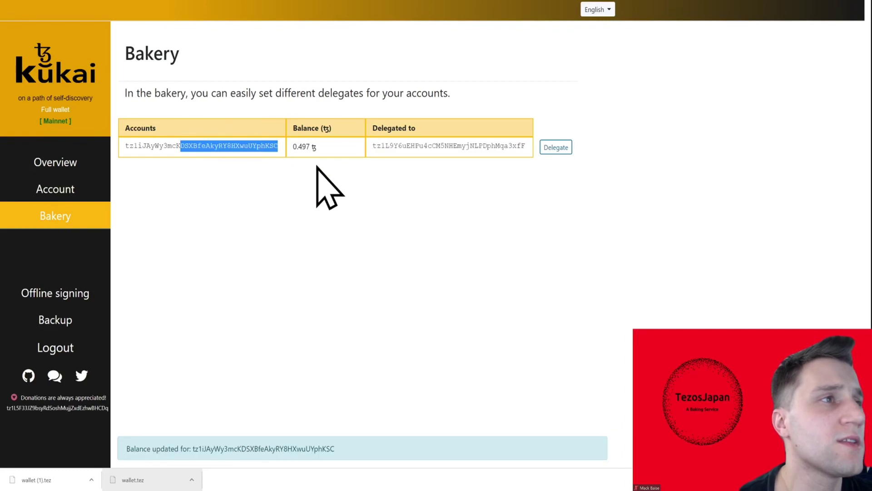
pyautogui.click(82, 196)
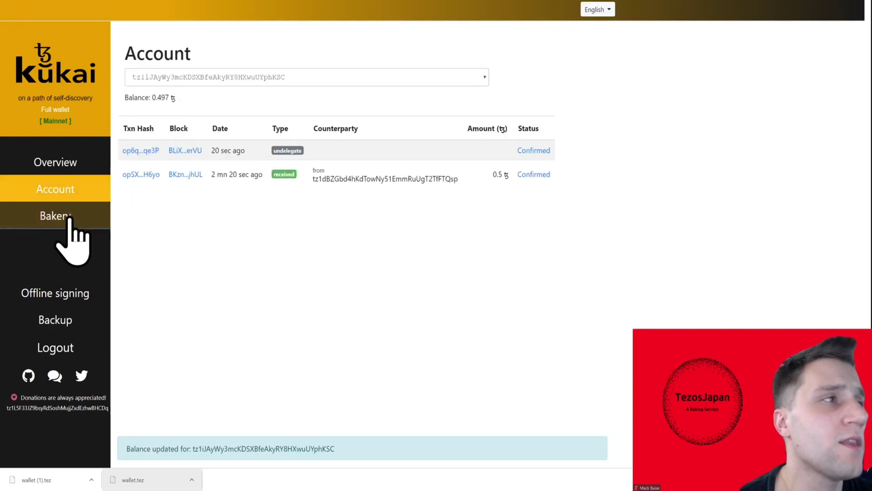
pyautogui.click(69, 223)
# Review the Offline signing page, then return through Account to the overview showing 0.4974 ꜩ.
pyautogui.click(64, 293)
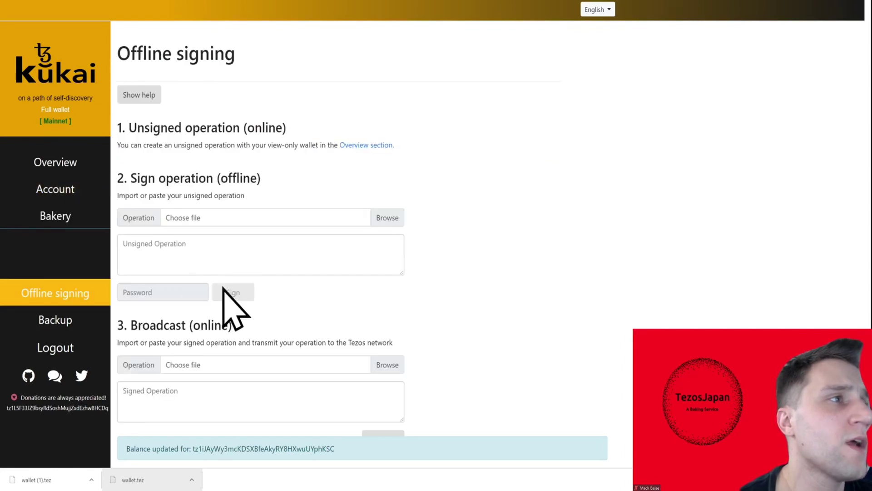
pyautogui.click(210, 258)
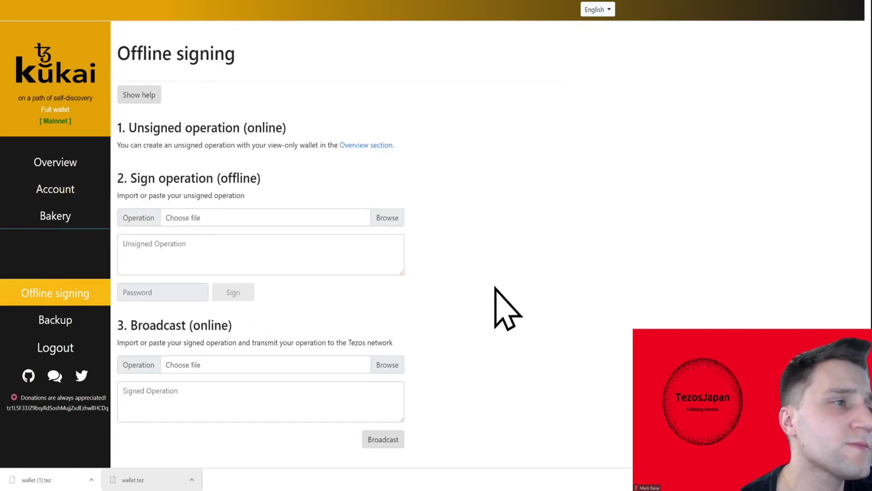
pyautogui.moveTo(283, 343); pyautogui.dragTo(405, 345)
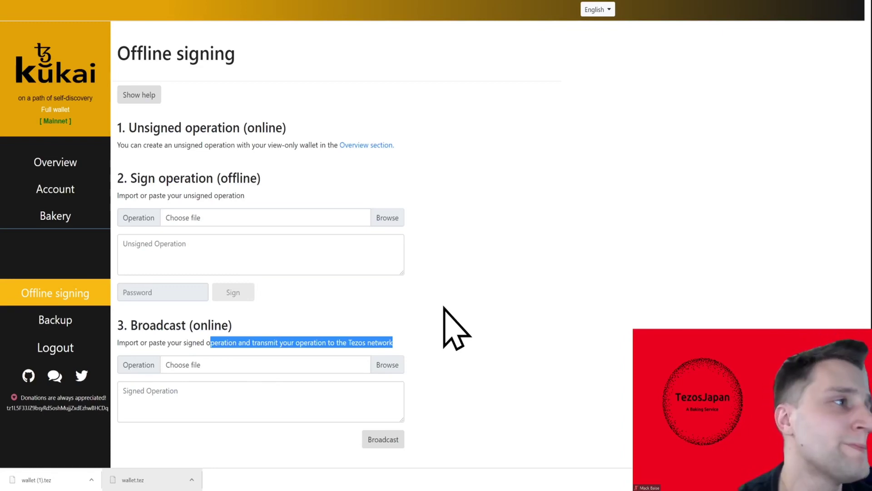
pyautogui.click(83, 193)
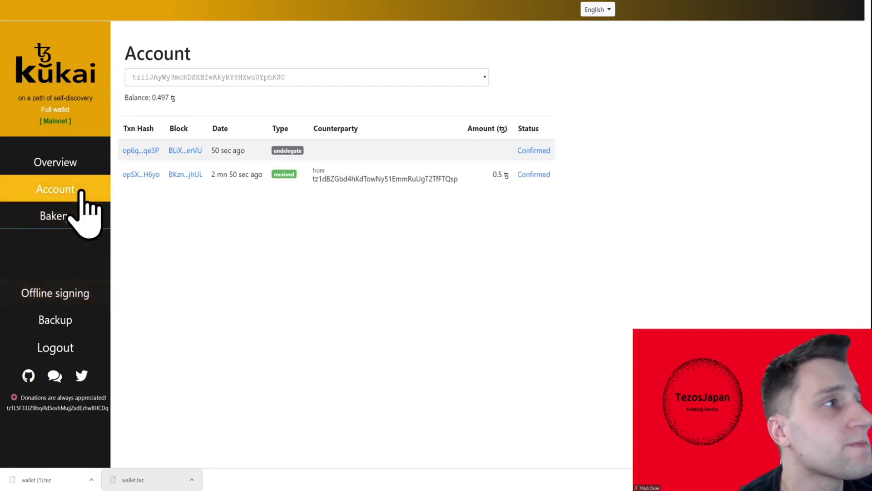
pyautogui.click(72, 167)
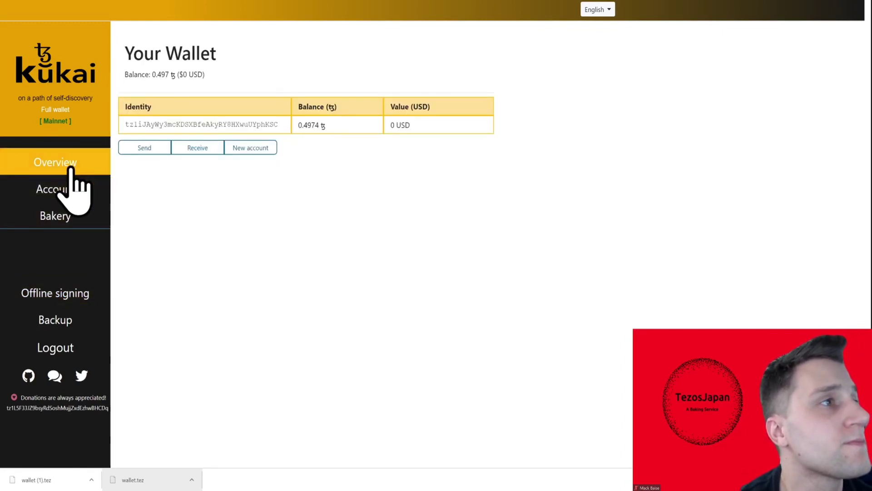
# Open the Fund new account form from the imported account's overview.
pyautogui.click(253, 149)
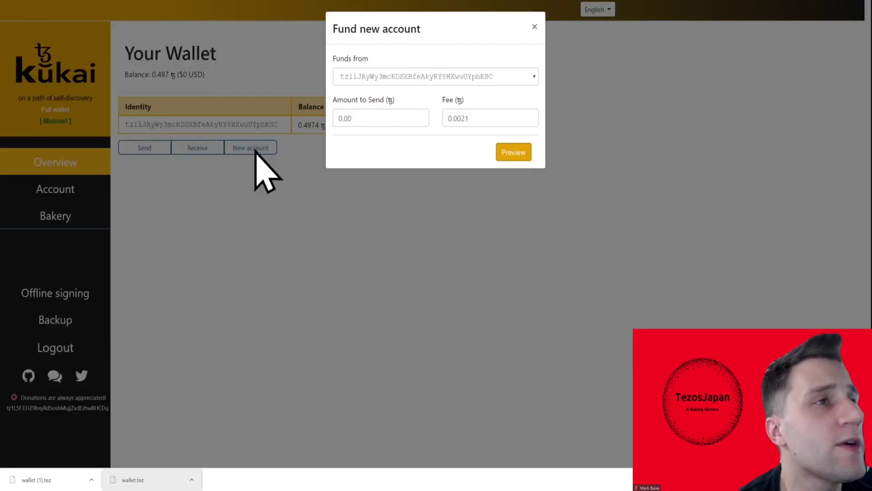